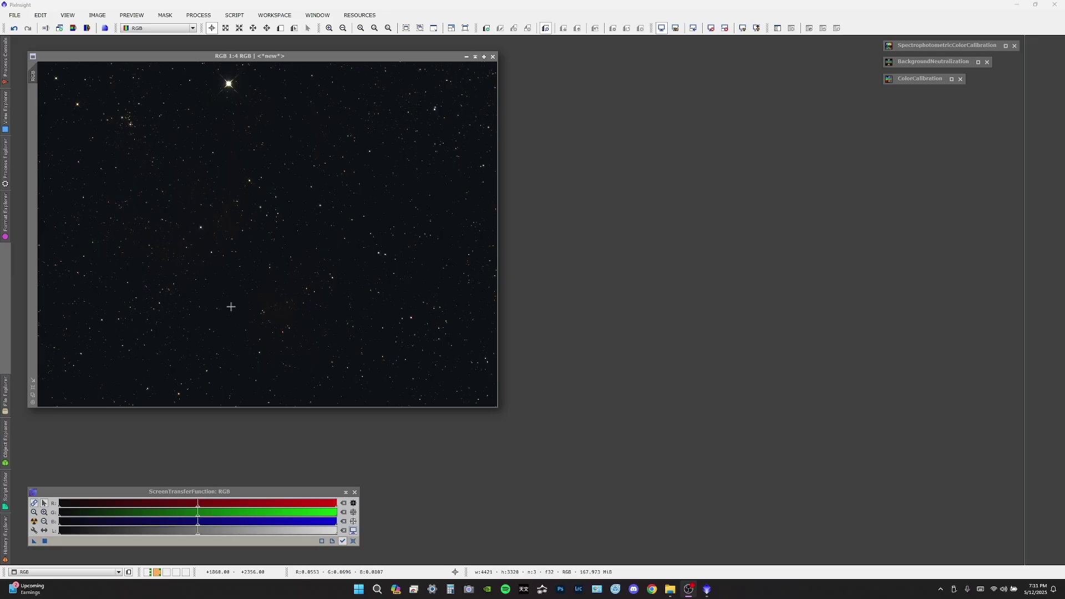
Step: Set up SpectrophotometricColorCalibration with ZWO R, ZWO G and ZWO B filters, Average Spiral Galaxy as white reference and graph generation off
{"action": "left_click", "coordinate": [231, 306]}
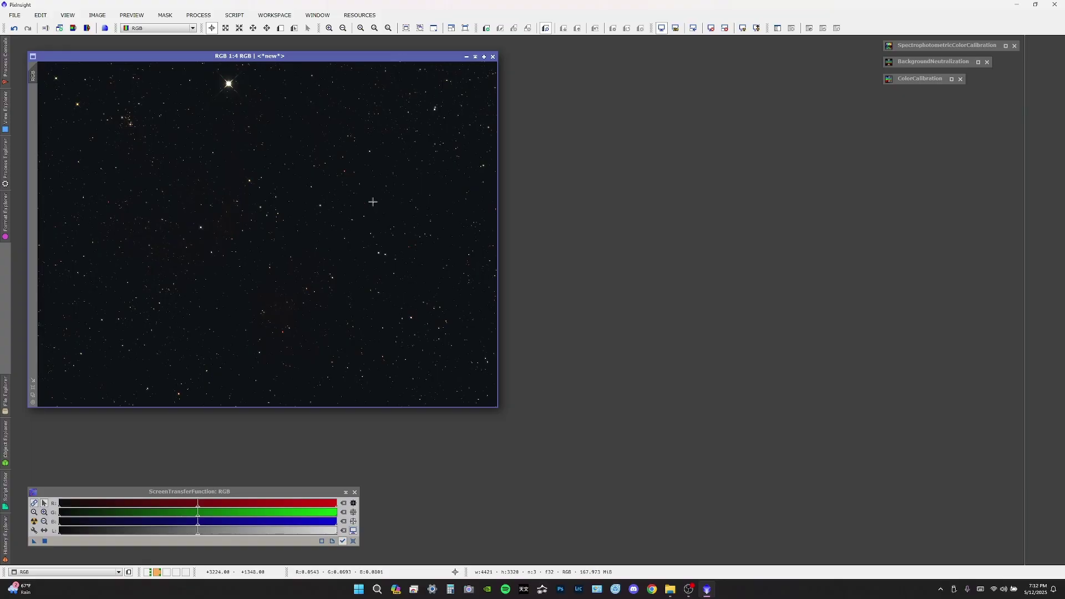
{"action": "double_click", "coordinate": [904, 45]}
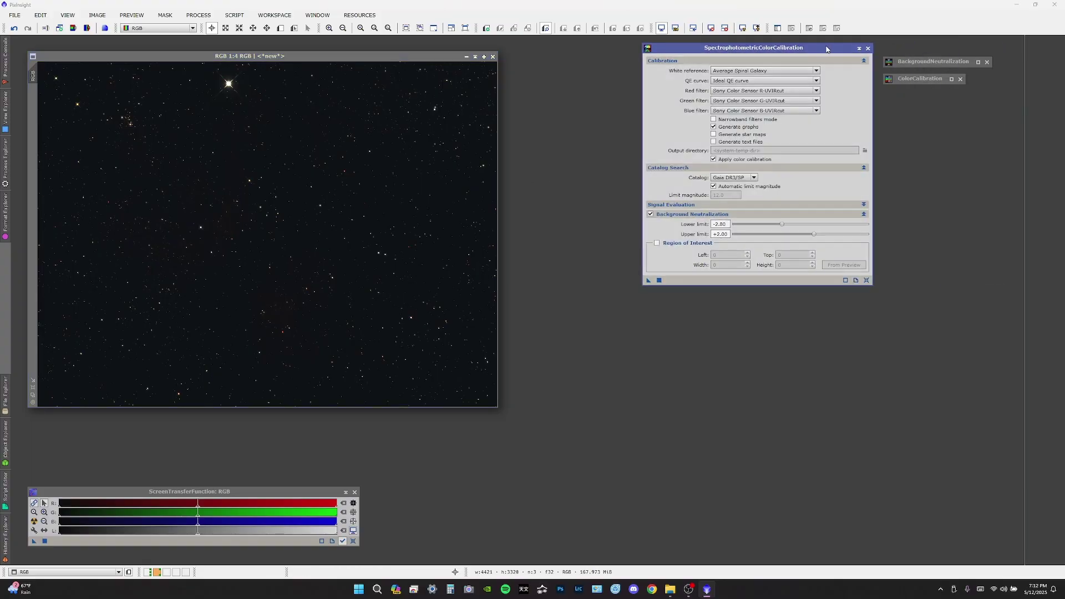
{"action": "left_click_drag", "start_coordinate": [826, 48], "coordinate": [697, 55]}
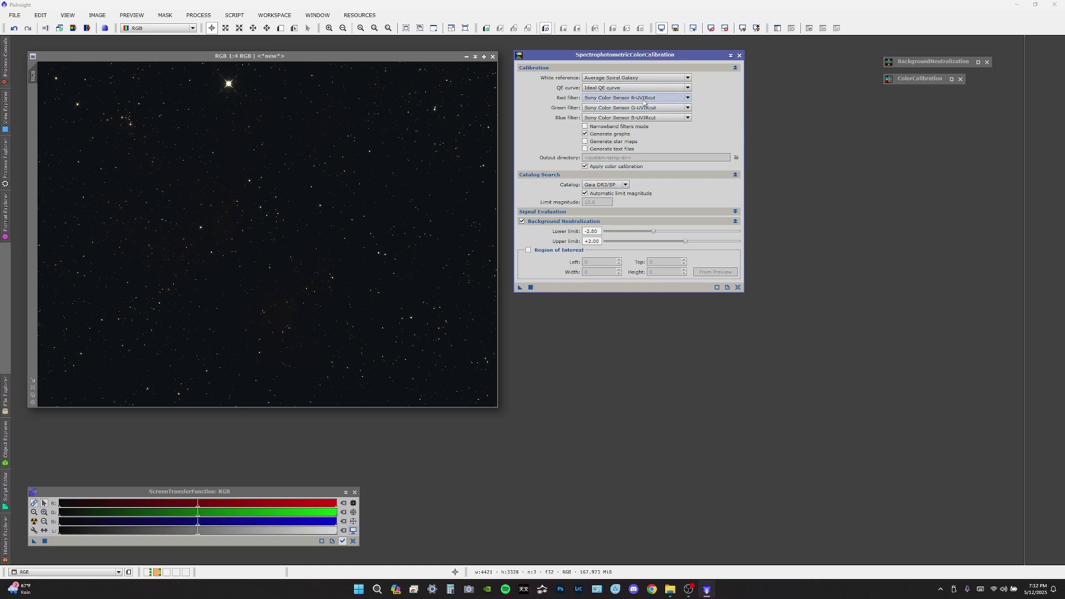
{"action": "left_click", "coordinate": [663, 97]}
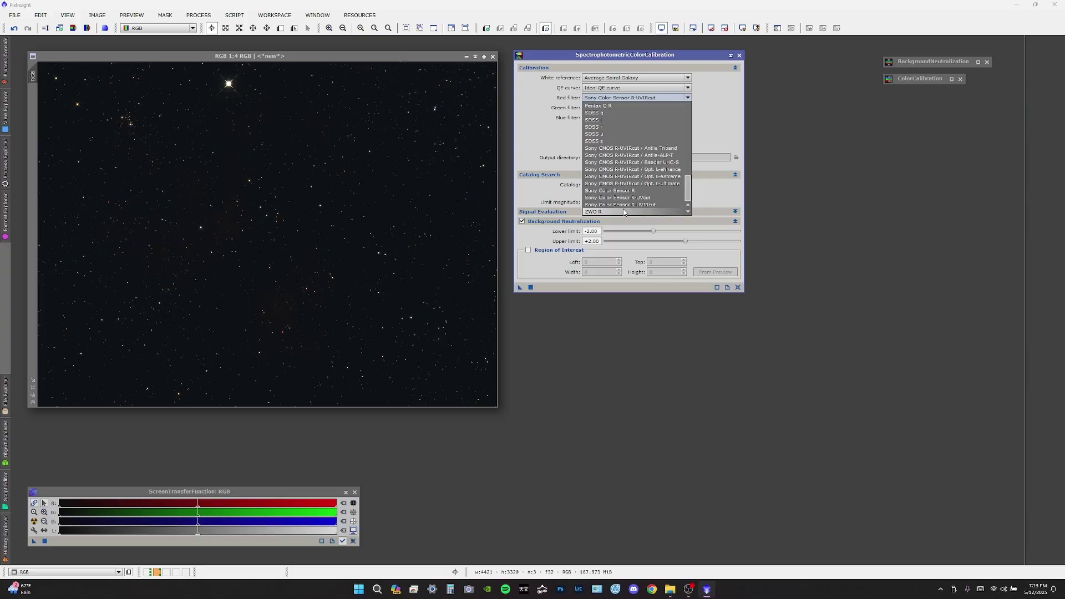
{"action": "left_click", "coordinate": [627, 212]}
{"action": "left_click", "coordinate": [657, 108]}
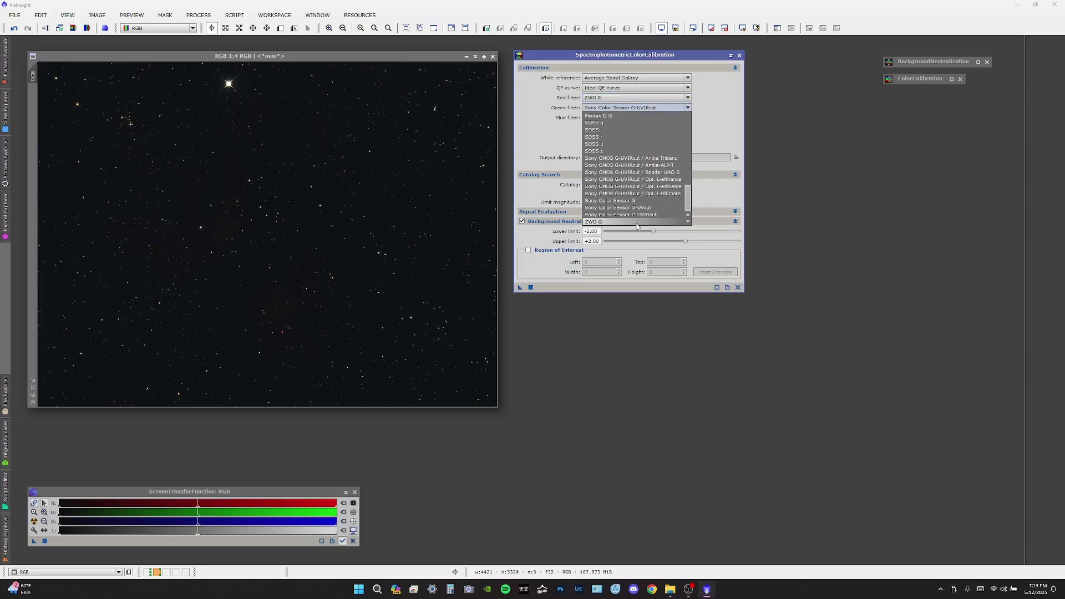
{"action": "left_click", "coordinate": [637, 222]}
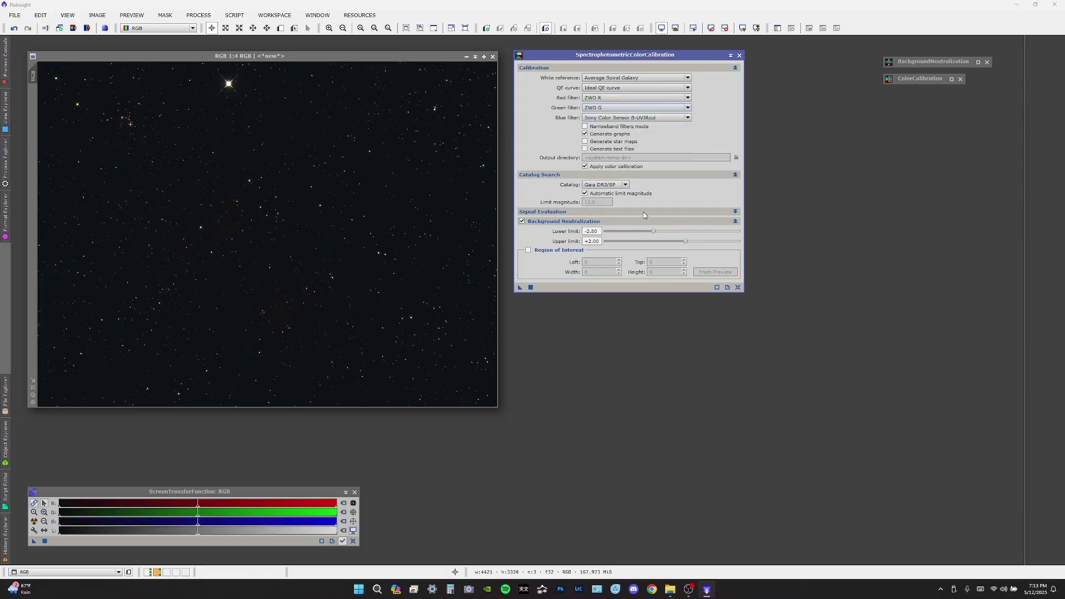
{"action": "left_click", "coordinate": [638, 118]}
{"action": "left_click", "coordinate": [616, 232]}
{"action": "left_click", "coordinate": [624, 79]}
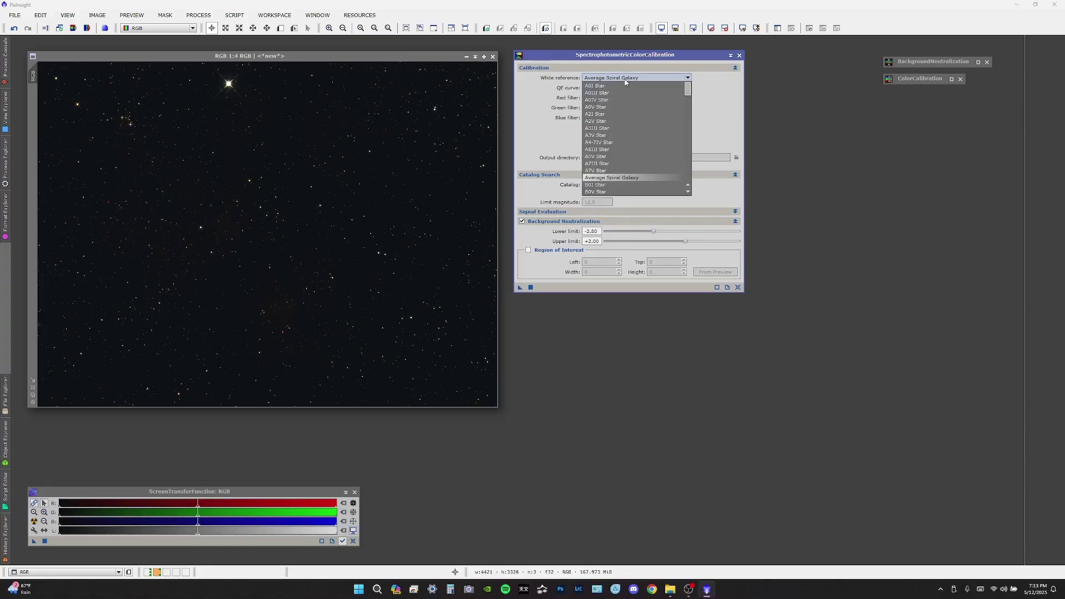
{"action": "left_click", "coordinate": [627, 178]}
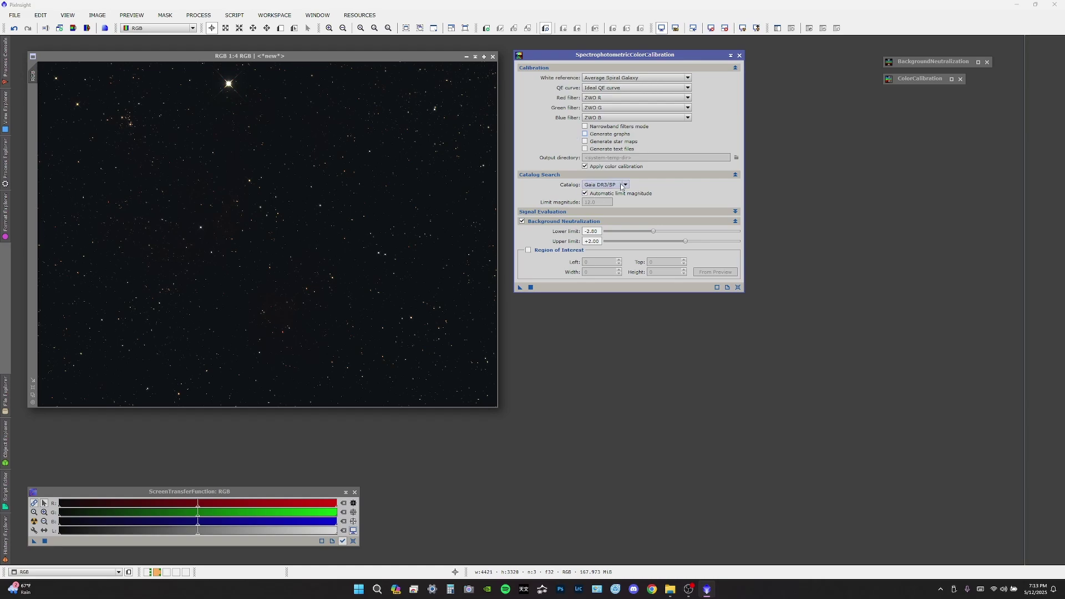
Step: Turn off automatic limit magnitude for the catalog search and set the limit magnitude to 20
{"action": "left_click", "coordinate": [585, 193]}
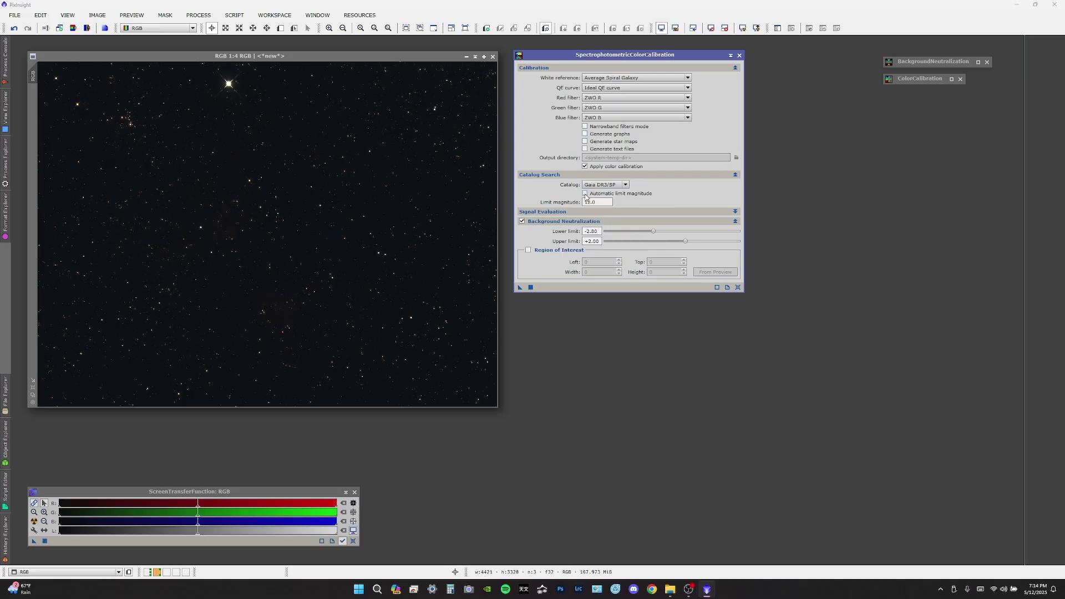
{"action": "double_click", "coordinate": [589, 202]}
{"action": "type", "text": "20"}
{"action": "left_click", "coordinate": [735, 222]}
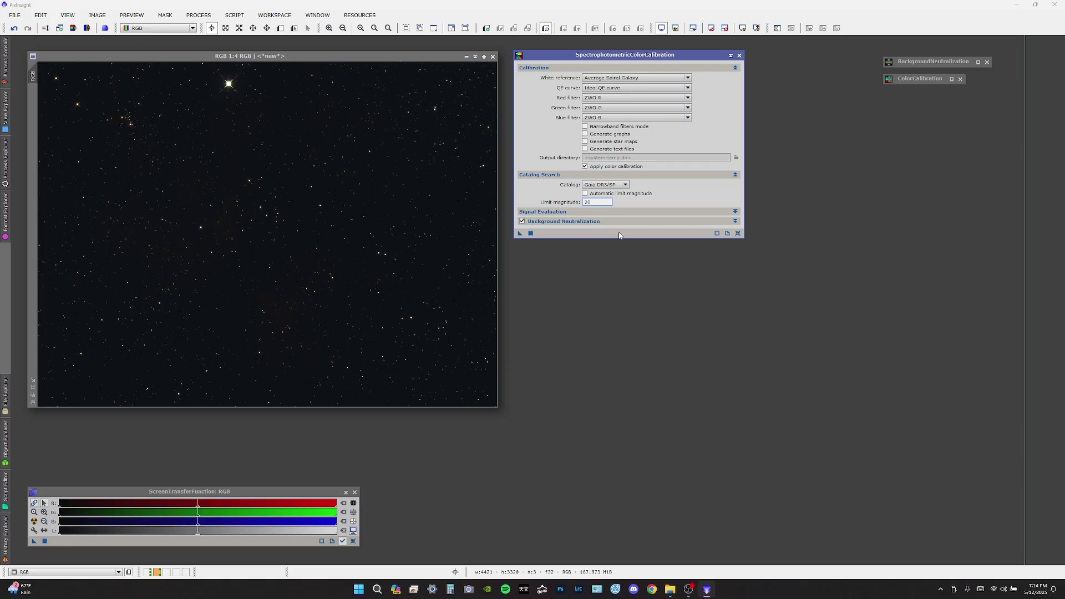
Step: Run the spectrophotometric color calibration on the RGB image and auto-stretch its screen display with linked channels
{"action": "left_click", "coordinate": [531, 233]}
{"action": "left_click", "coordinate": [34, 522]}
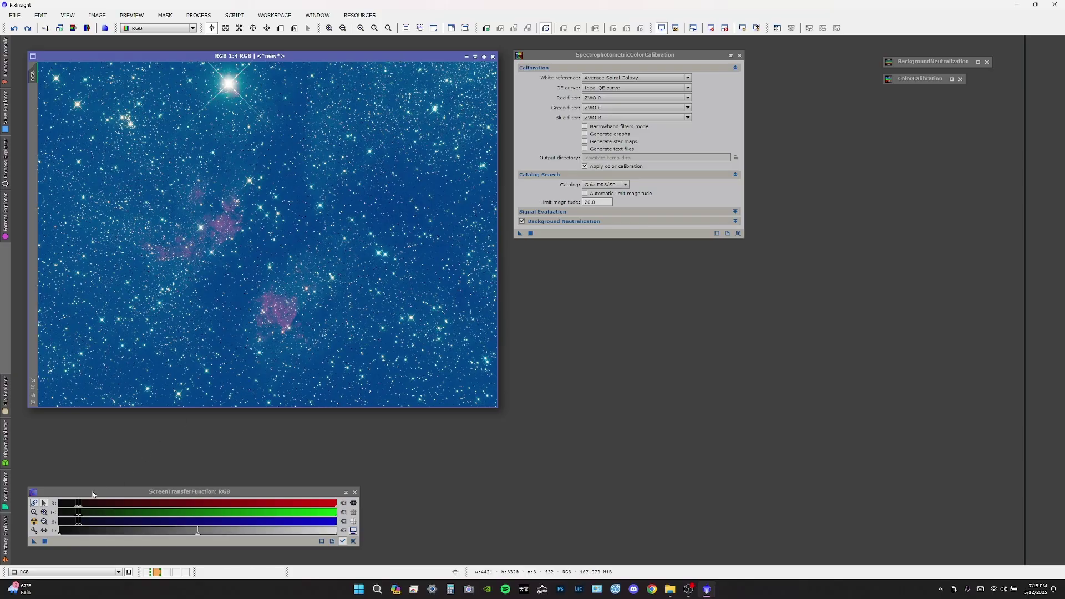
{"action": "left_click", "coordinate": [32, 506]}
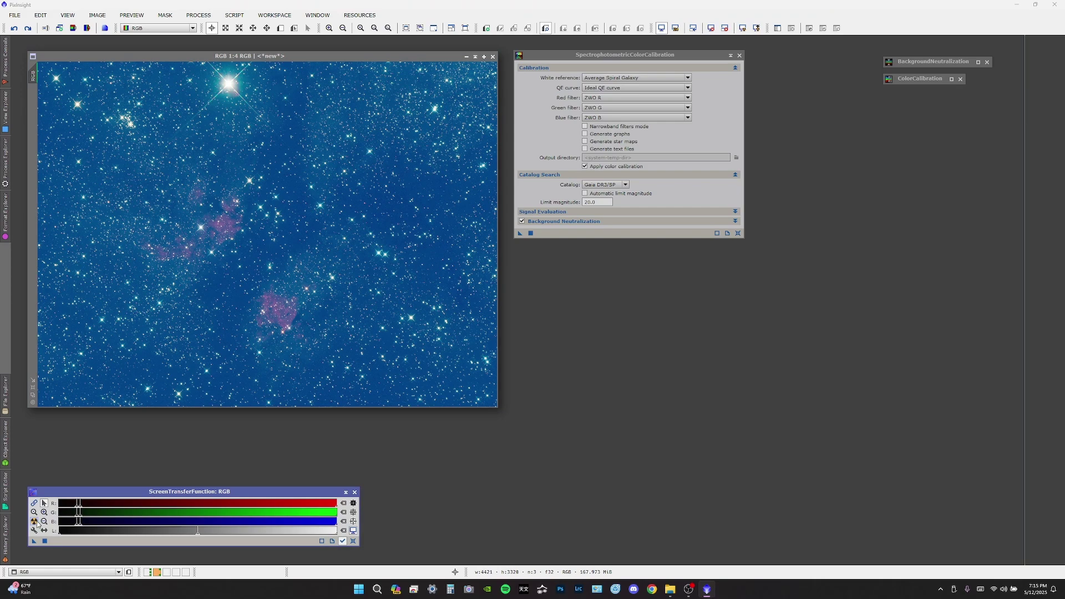
{"action": "left_click", "coordinate": [34, 521]}
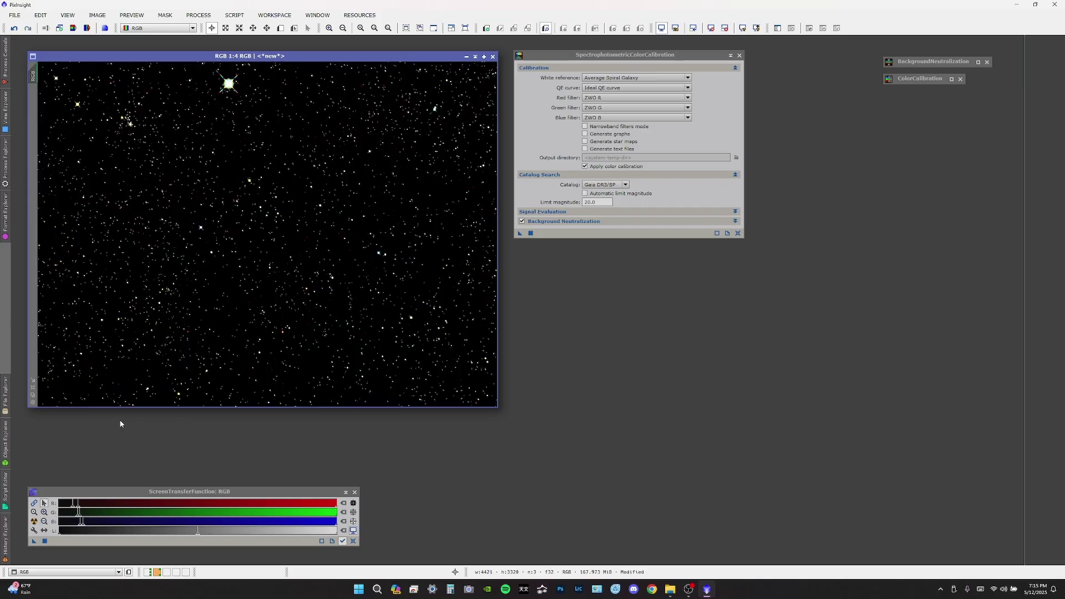
{"action": "left_click", "coordinate": [34, 522]}
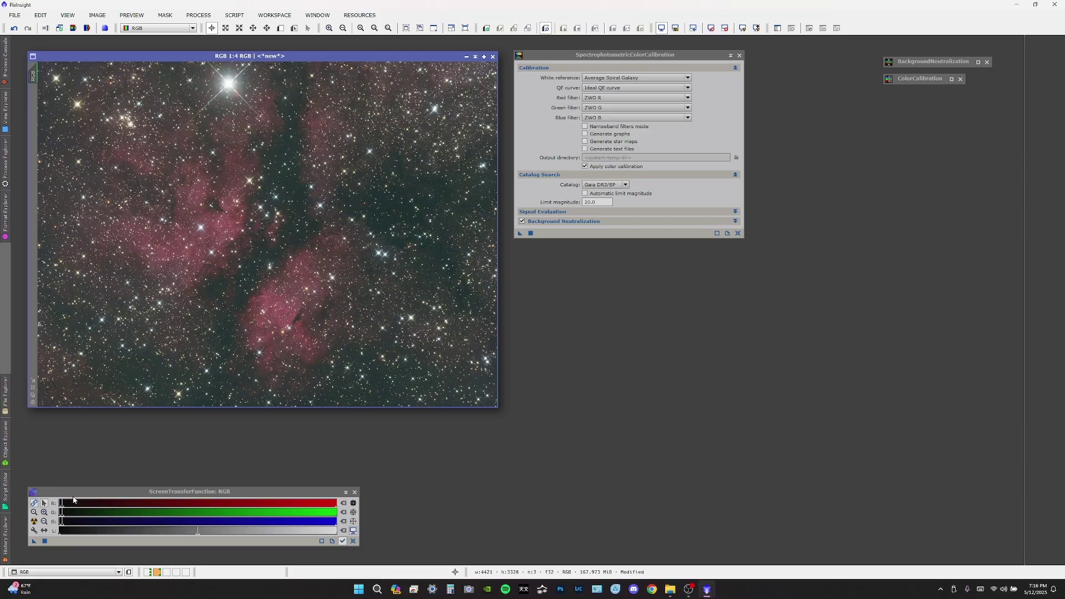
Step: Unlink the ScreenTransferFunction channels and lower the red shadows and the red and blue midtones to reduce the green background cast
{"action": "left_click_drag", "start_coordinate": [67, 506], "coordinate": [67, 506]}
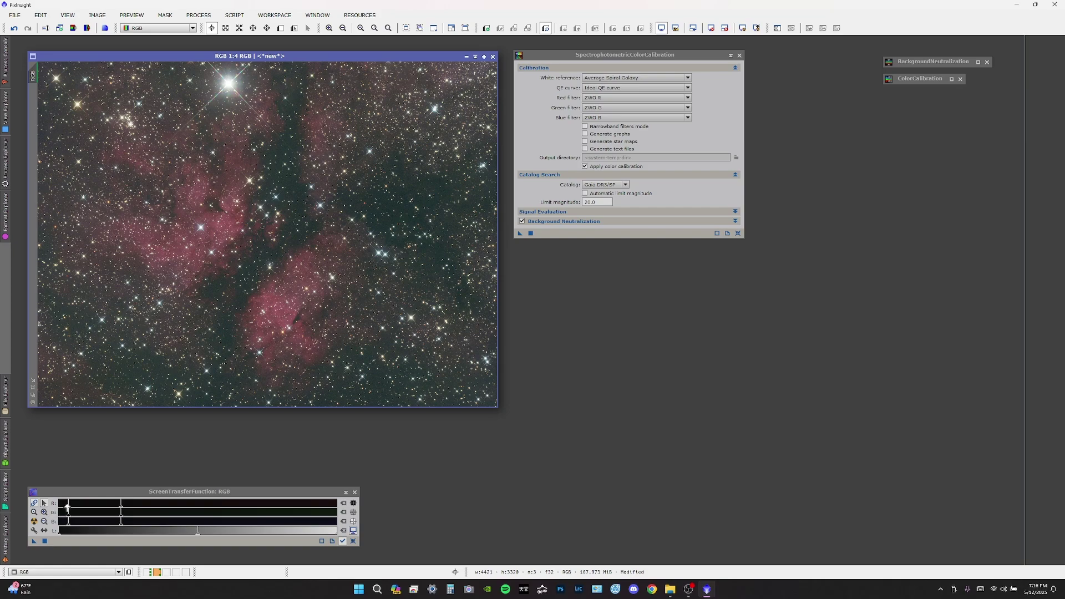
{"action": "left_click", "coordinate": [67, 507]}
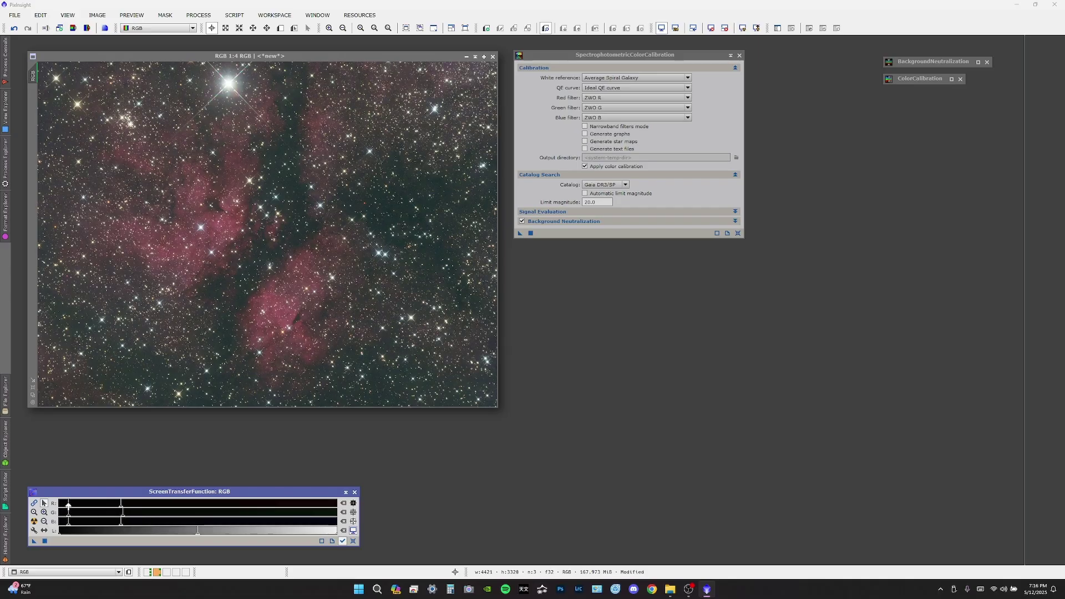
{"action": "mouse_move", "coordinate": [68, 505]}
{"action": "left_mouse_down"}
{"action": "mouse_move", "coordinate": [124, 505]}
{"action": "mouse_move", "coordinate": [65, 507]}
{"action": "left_mouse_up"}
{"action": "mouse_move", "coordinate": [120, 522]}
{"action": "left_mouse_down"}
{"action": "mouse_move", "coordinate": [68, 515]}
{"action": "mouse_move", "coordinate": [118, 506]}
{"action": "left_mouse_up"}
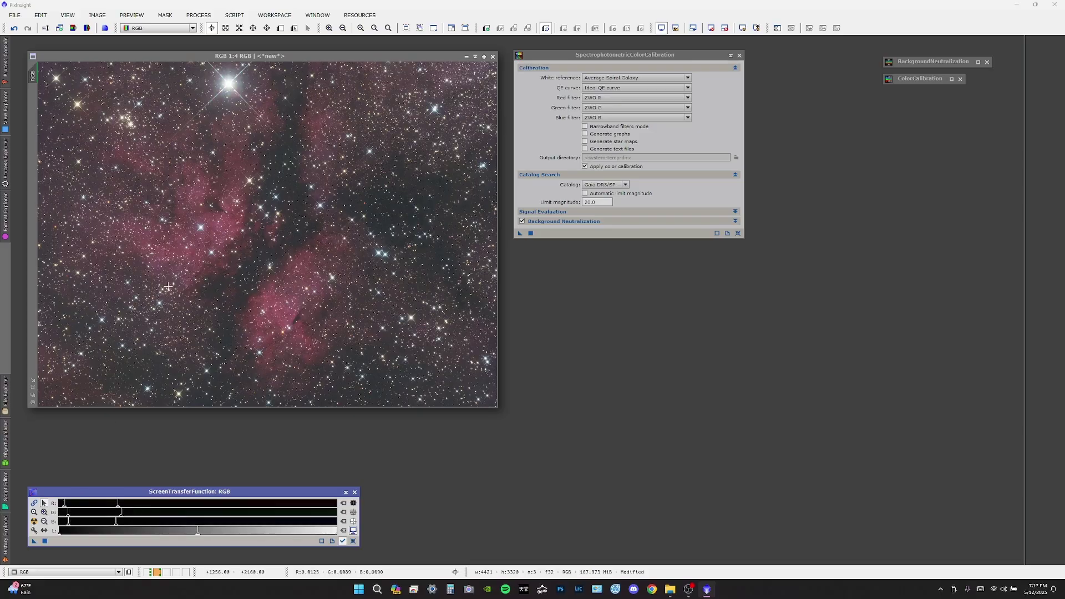
Step: Compare the RGB image without and with the color calibration, and examine the star colors at close zoom
{"action": "key", "text": "ctrl+z"}
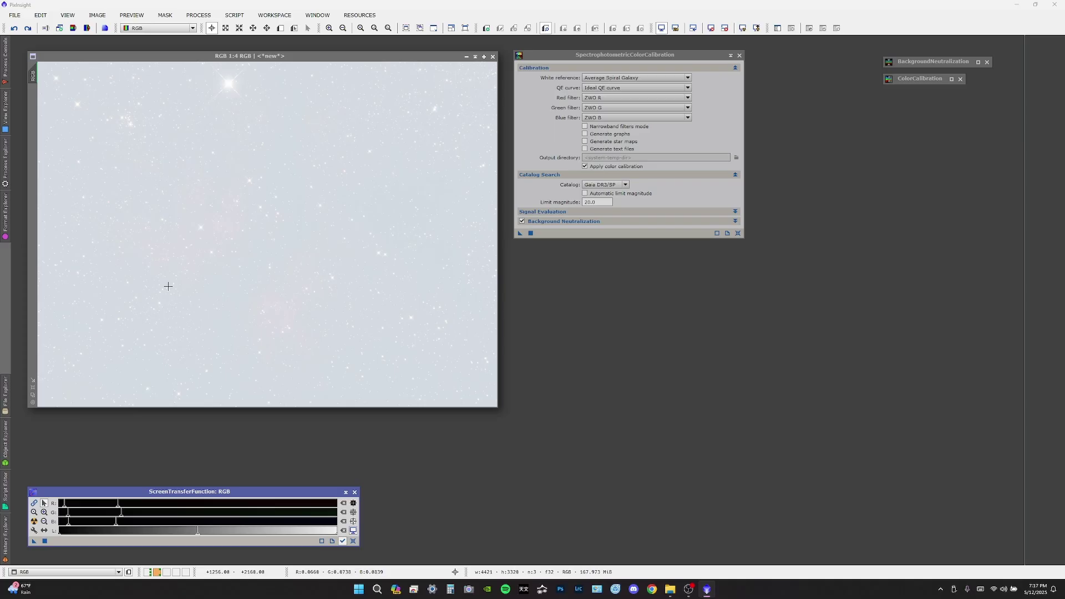
{"action": "key", "text": "ctrl+y"}
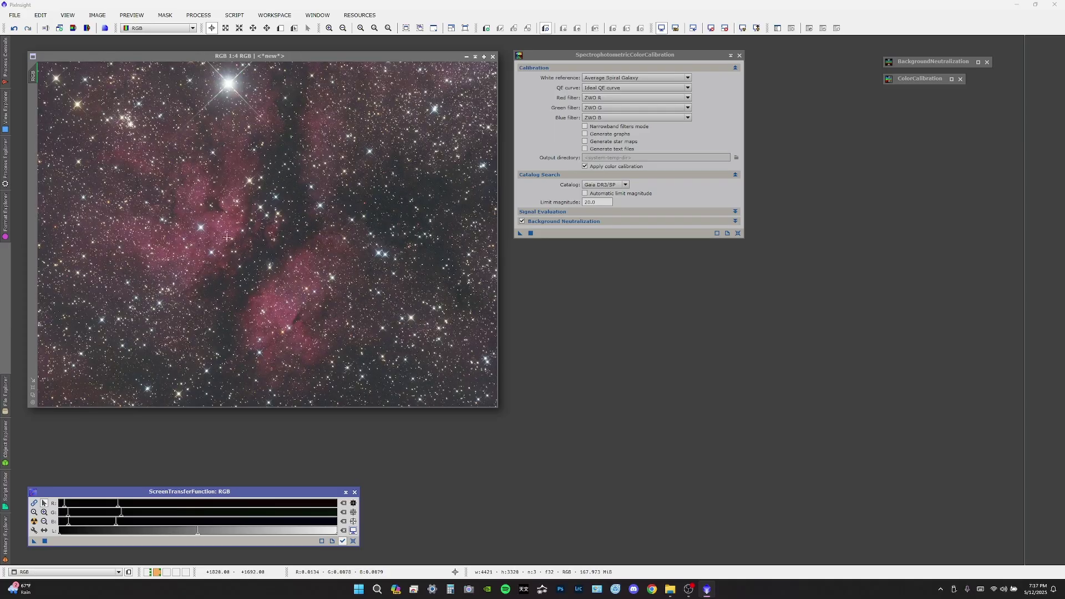
{"action": "scroll", "coordinate": [382, 246], "scroll_direction": "up", "scroll_amount": 3}
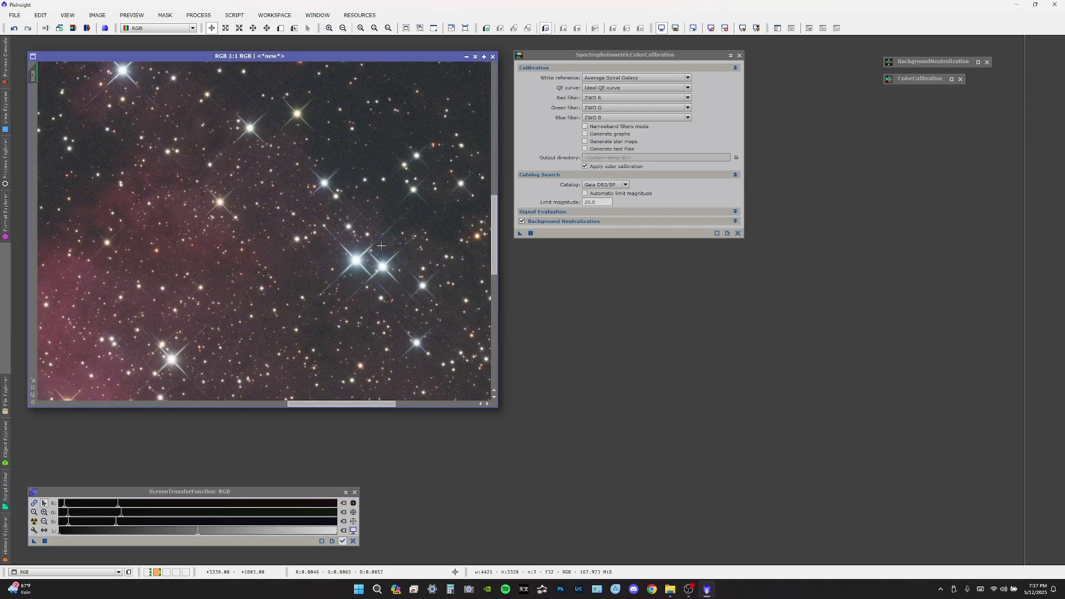
{"action": "scroll", "coordinate": [416, 289], "scroll_direction": "down", "scroll_amount": 1}
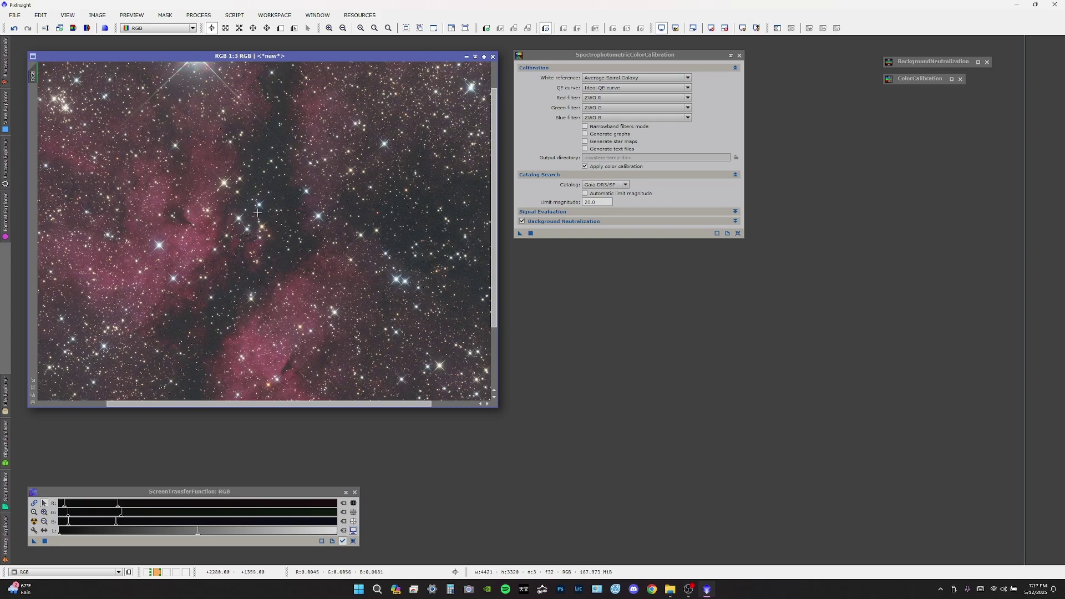
{"action": "scroll", "coordinate": [258, 213], "scroll_direction": "up", "scroll_amount": 2}
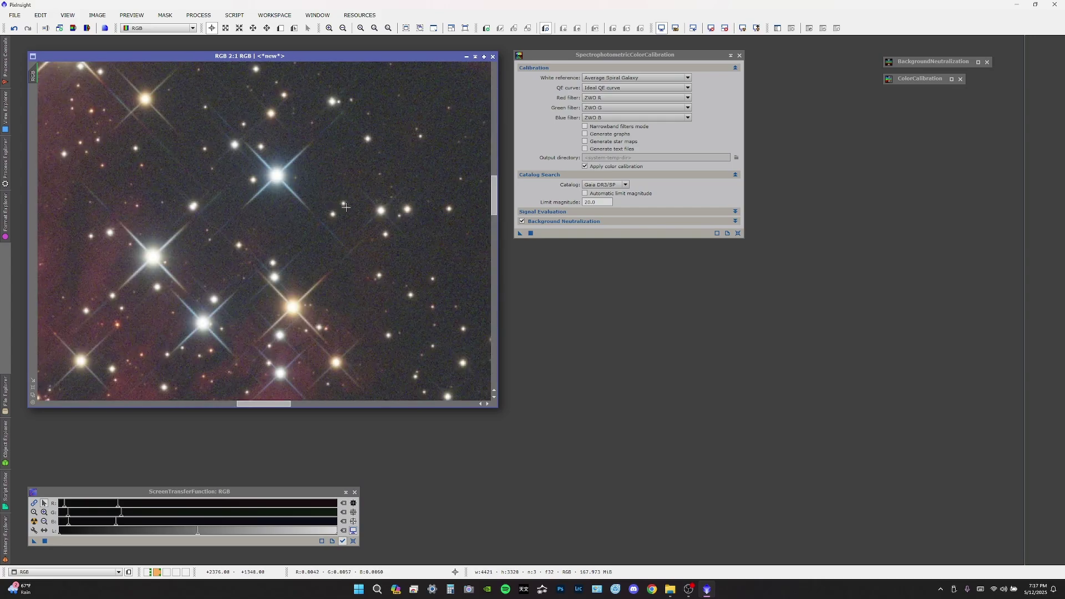
{"action": "scroll", "coordinate": [346, 207], "scroll_direction": "down", "scroll_amount": 4}
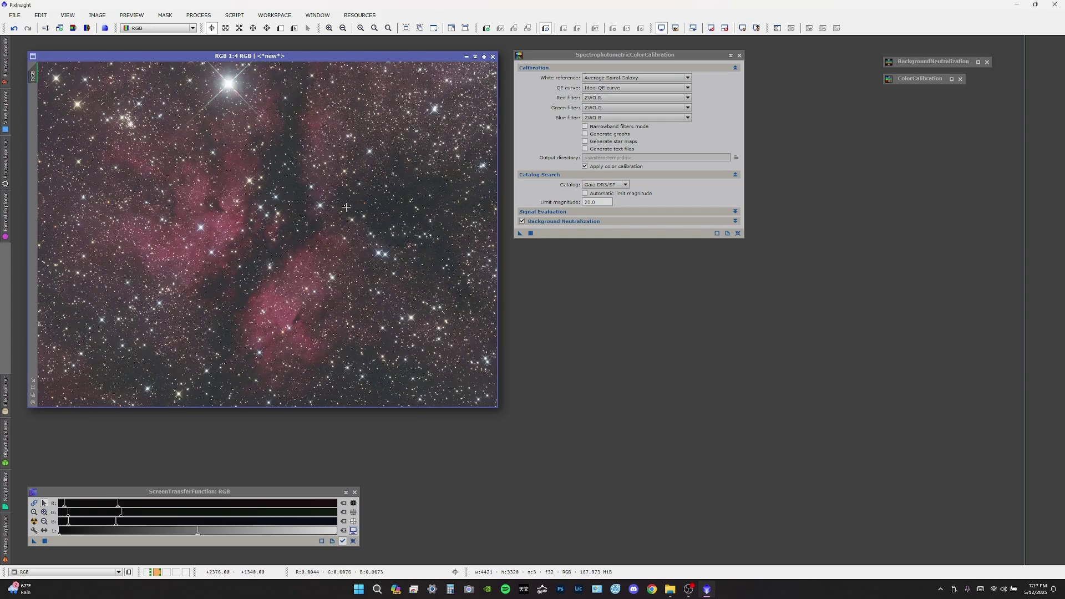
Step: Undo the spectrophotometric calibration, restore the linked screen stretch and close the calibration process
{"action": "key", "text": "ctrl+z"}
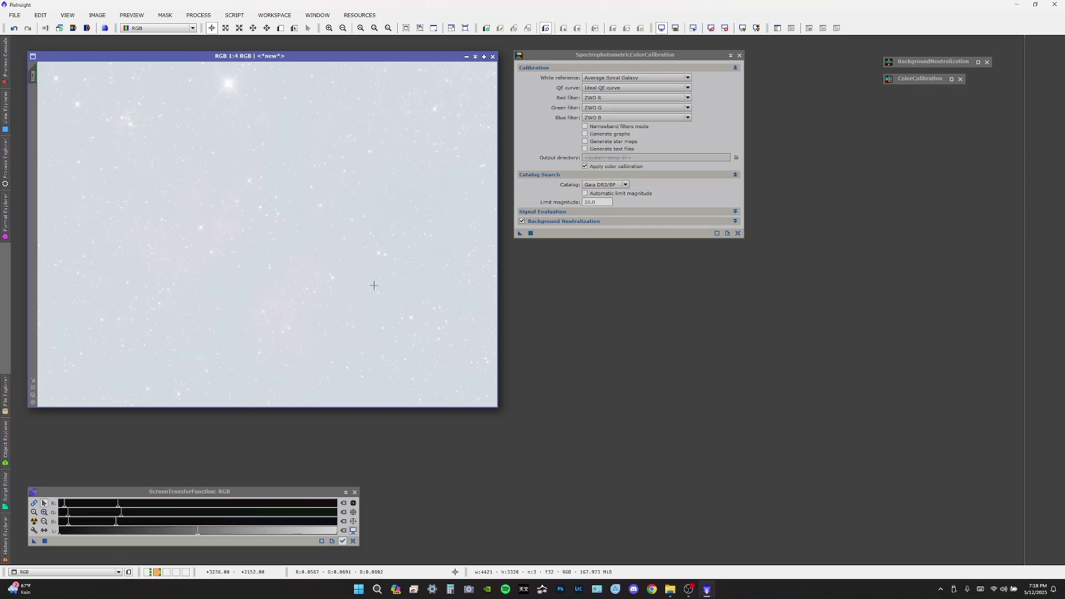
{"action": "left_click", "coordinate": [34, 503]}
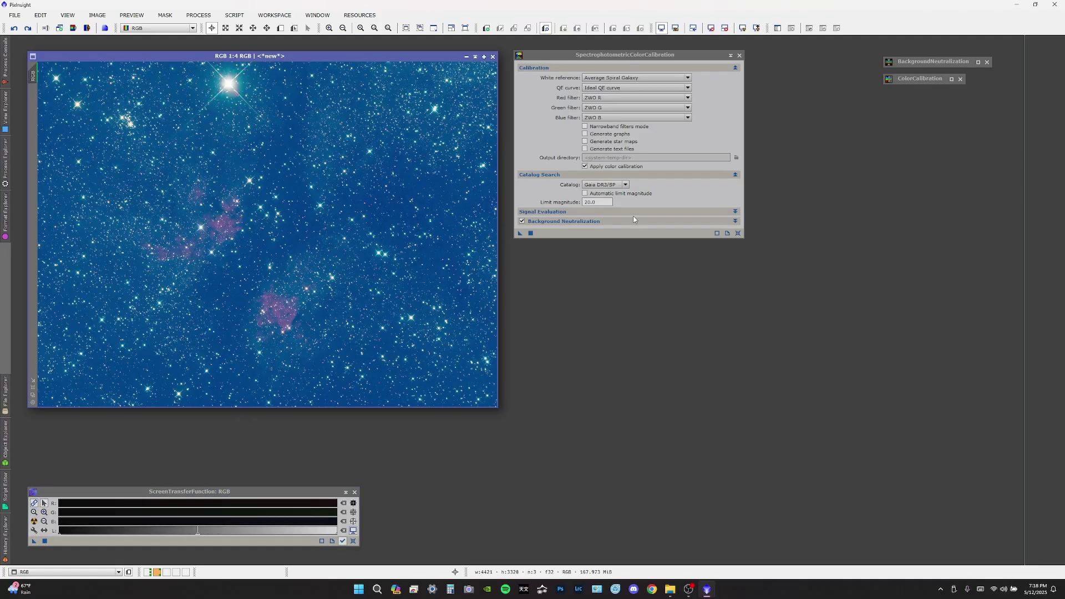
{"action": "left_click", "coordinate": [739, 56]}
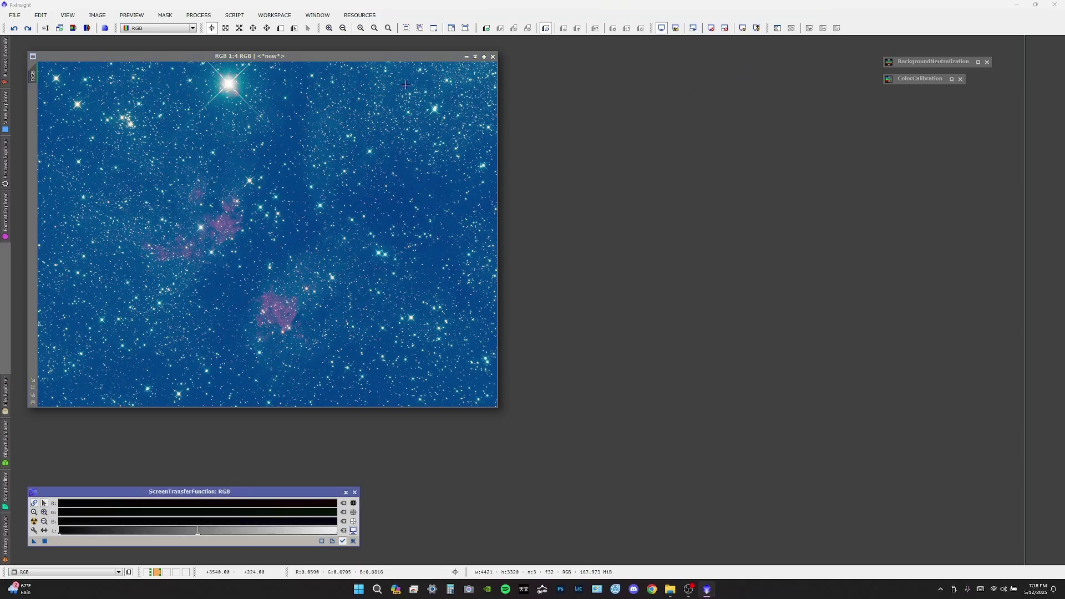
Step: Open the BackgroundNeutralization and ColorCalibration processes and arrange them one above the other, clear of the image
{"action": "double_click", "coordinate": [903, 63]}
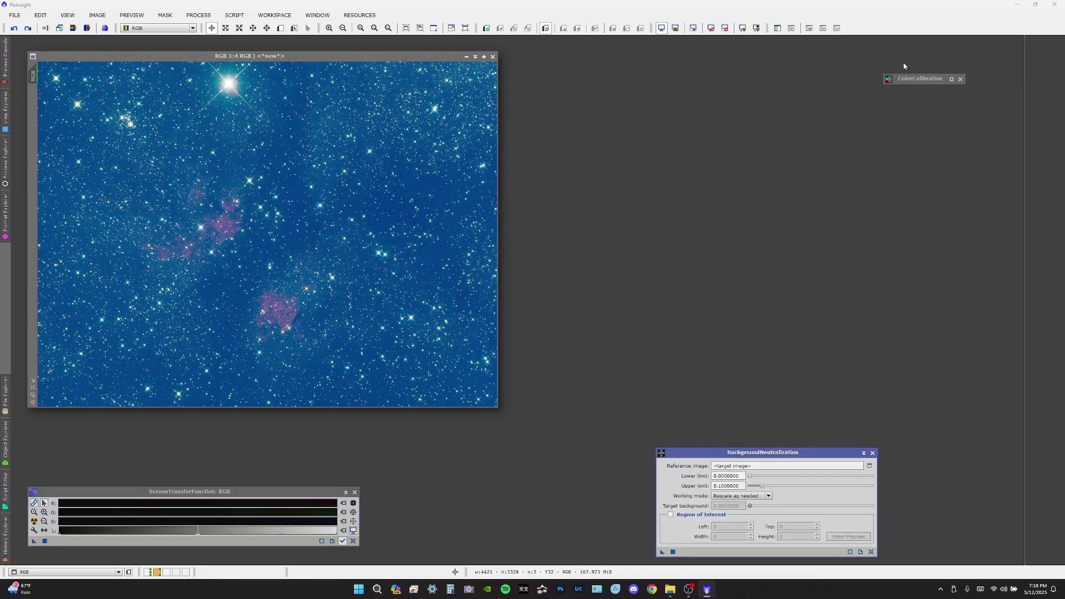
{"action": "double_click", "coordinate": [912, 79]}
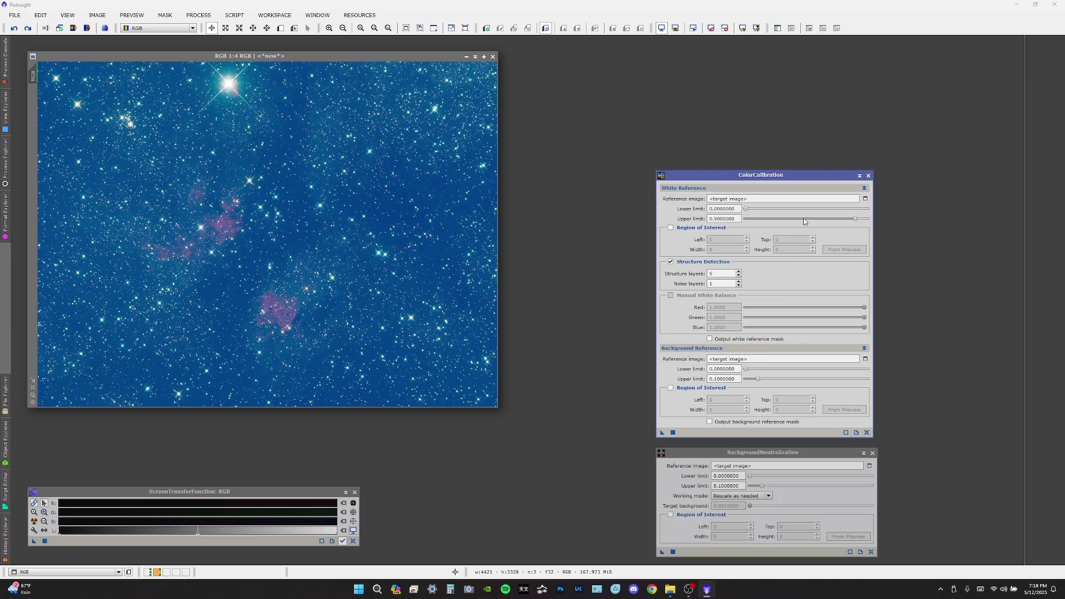
{"action": "left_click_drag", "start_coordinate": [799, 177], "coordinate": [938, 55]}
{"action": "left_click_drag", "start_coordinate": [797, 456], "coordinate": [930, 341]}
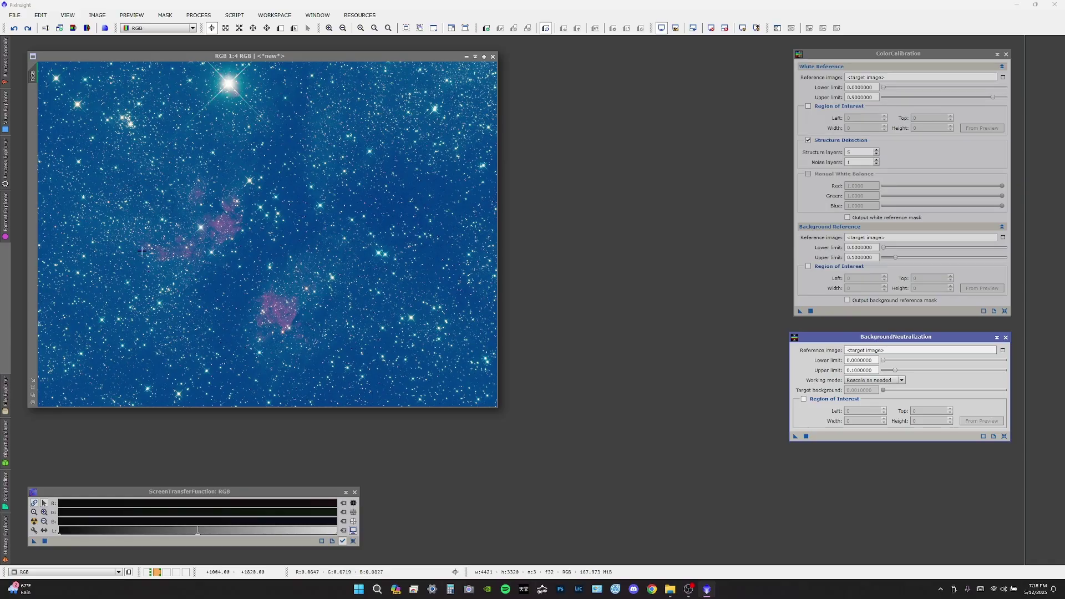
Step: Unlink the ScreenTransferFunction channels and auto-stretch the uncalibrated RGB image's screen display
{"action": "left_click", "coordinate": [154, 368]}
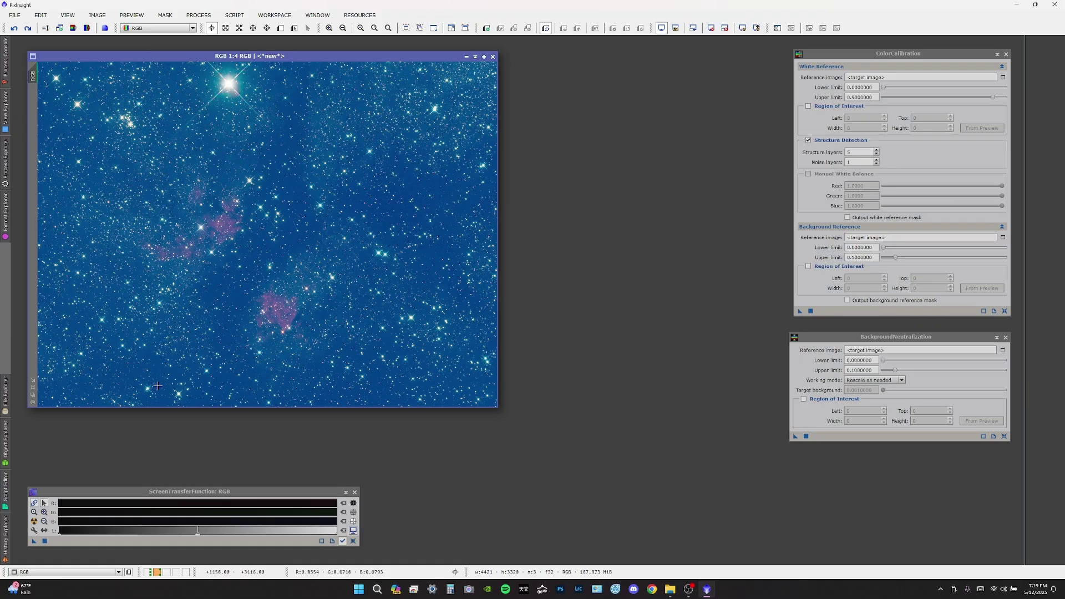
{"action": "left_click", "coordinate": [34, 503]}
{"action": "left_click", "coordinate": [34, 522]}
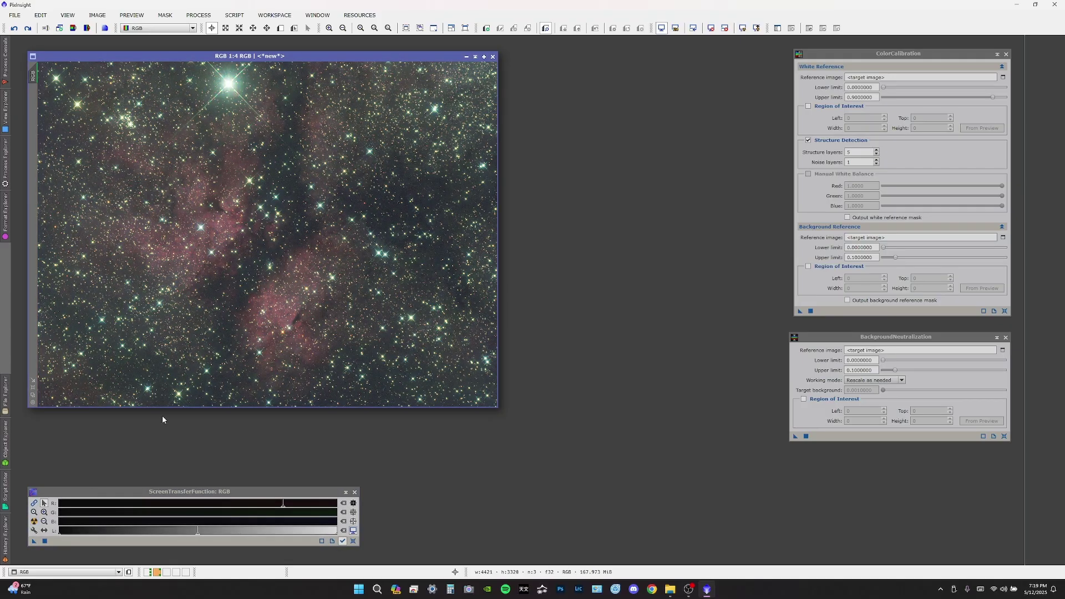
Step: Define a preview of about 164 × 100 px on the dark lane between the nebula clouds and neutralize the RGB background against it
{"action": "key", "text": "alt+n"}
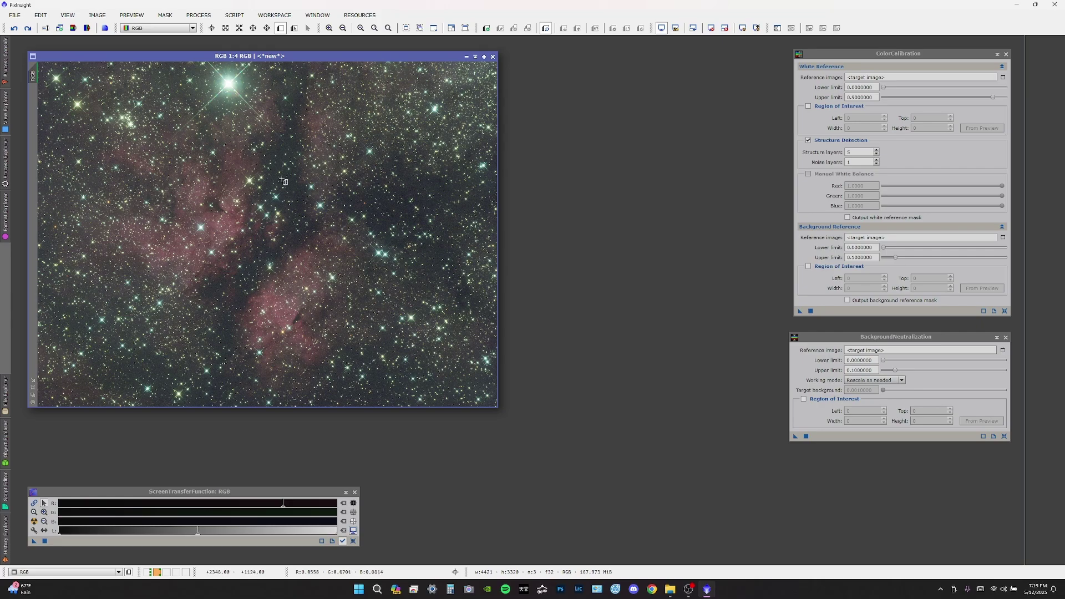
{"action": "left_click_drag", "start_coordinate": [279, 176], "coordinate": [294, 190]}
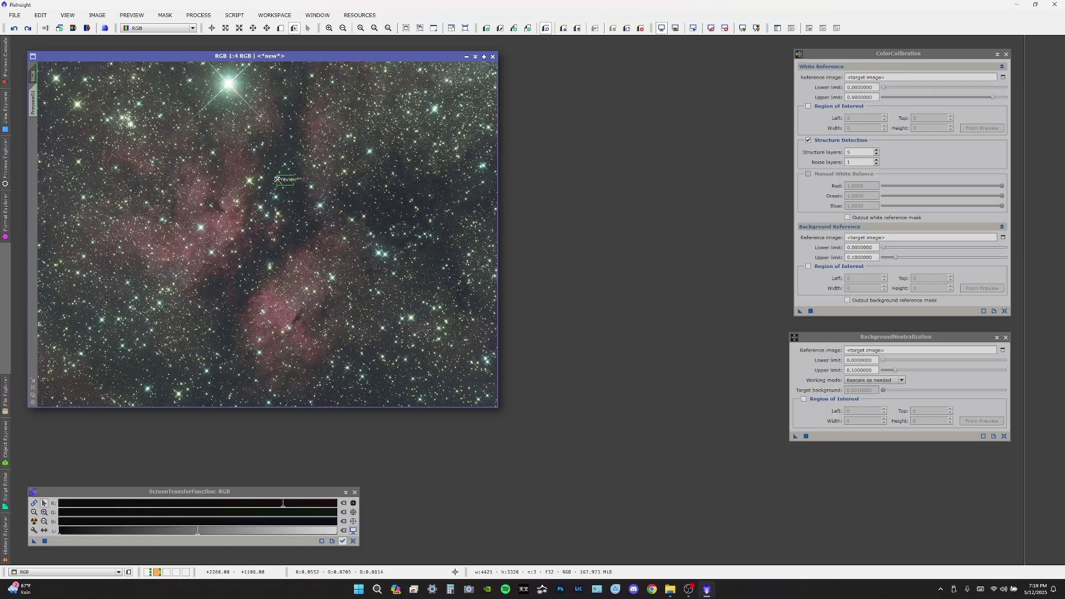
{"action": "left_click", "coordinate": [34, 102]}
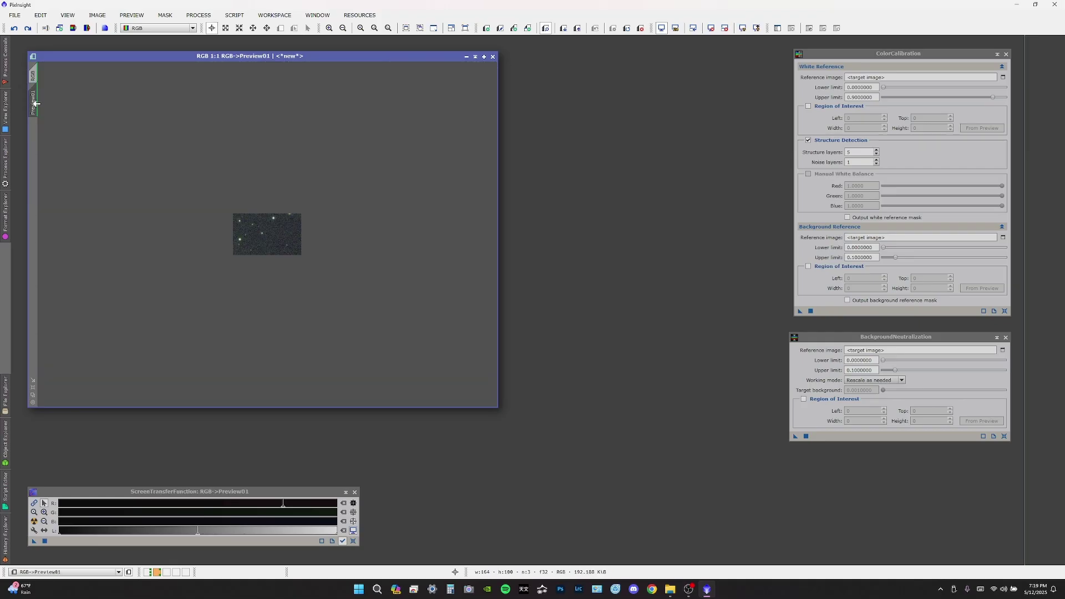
{"action": "left_click_drag", "start_coordinate": [33, 102], "coordinate": [857, 351]}
{"action": "left_click", "coordinate": [807, 437]}
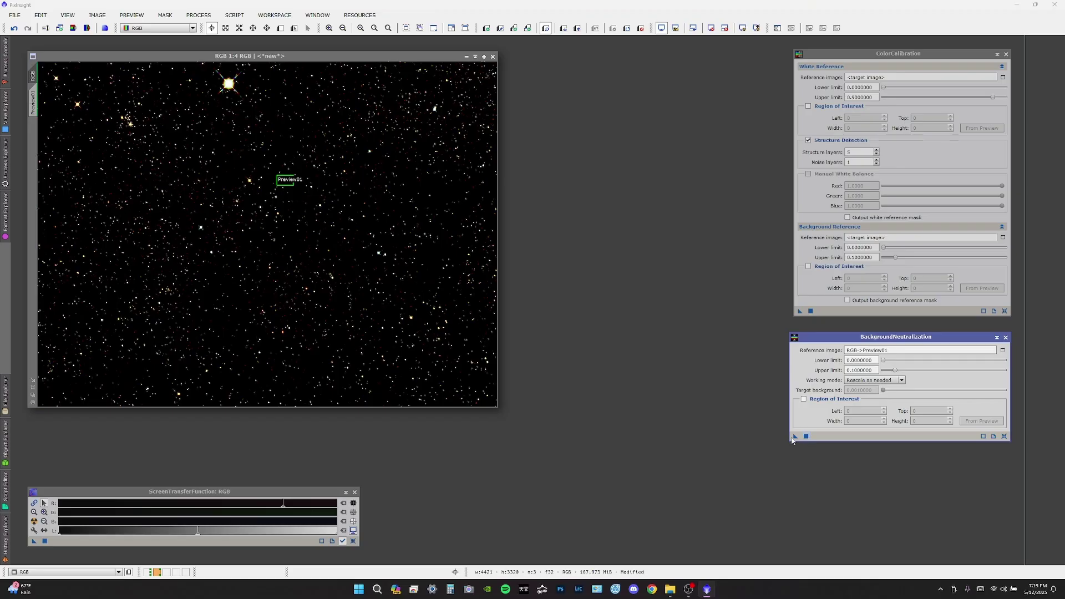
Step: Relink the ScreenTransferFunction channels and auto-stretch the background-neutralized RGB image's screen display
{"action": "left_click", "coordinate": [35, 510]}
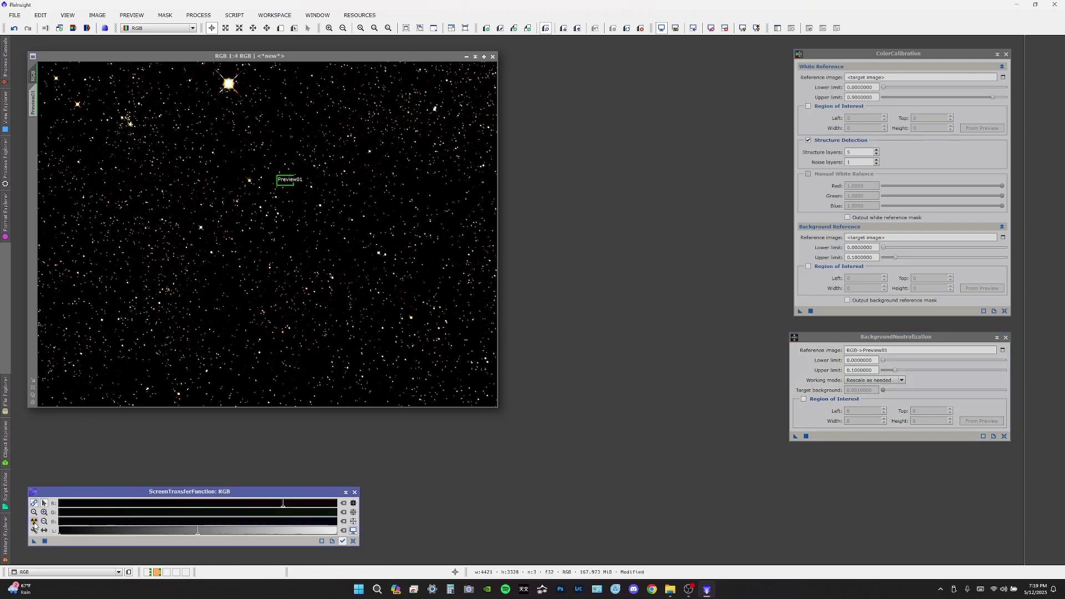
{"action": "left_click", "coordinate": [34, 522]}
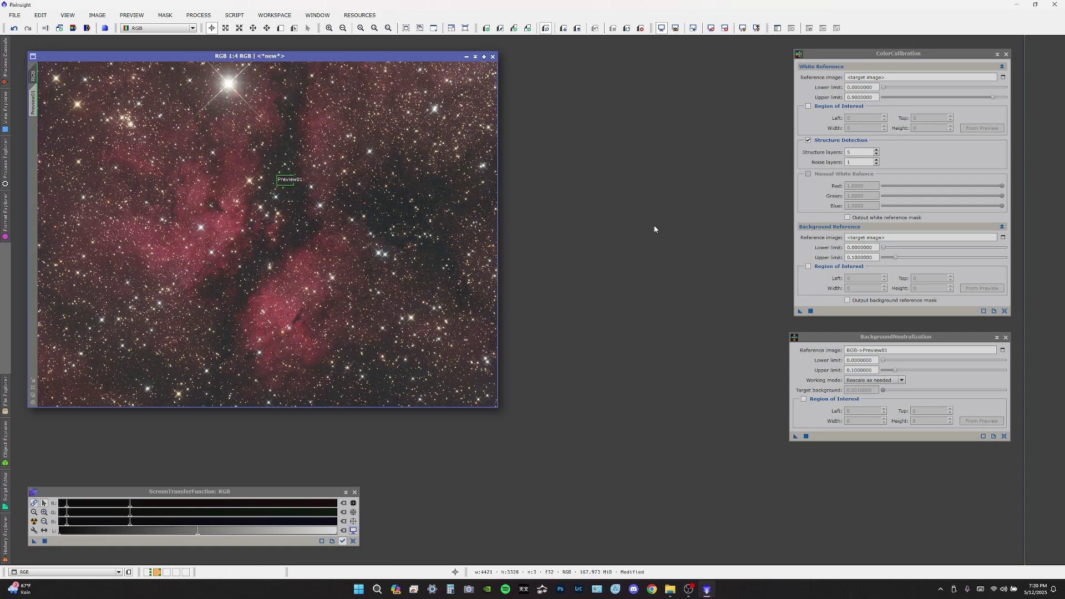
Step: Define a preview of about 27 × 21 px around the bright white star's core and set it as ColorCalibration's white reference image
{"action": "left_click", "coordinate": [871, 56]}
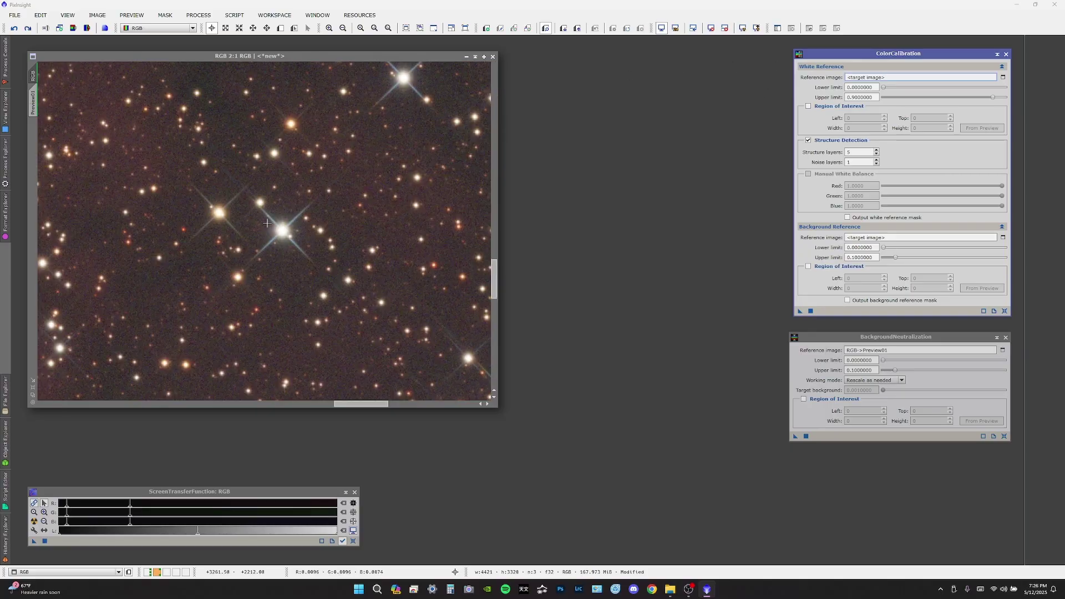
{"action": "key", "text": "alt+n"}
{"action": "left_click_drag", "start_coordinate": [272, 222], "coordinate": [296, 242]}
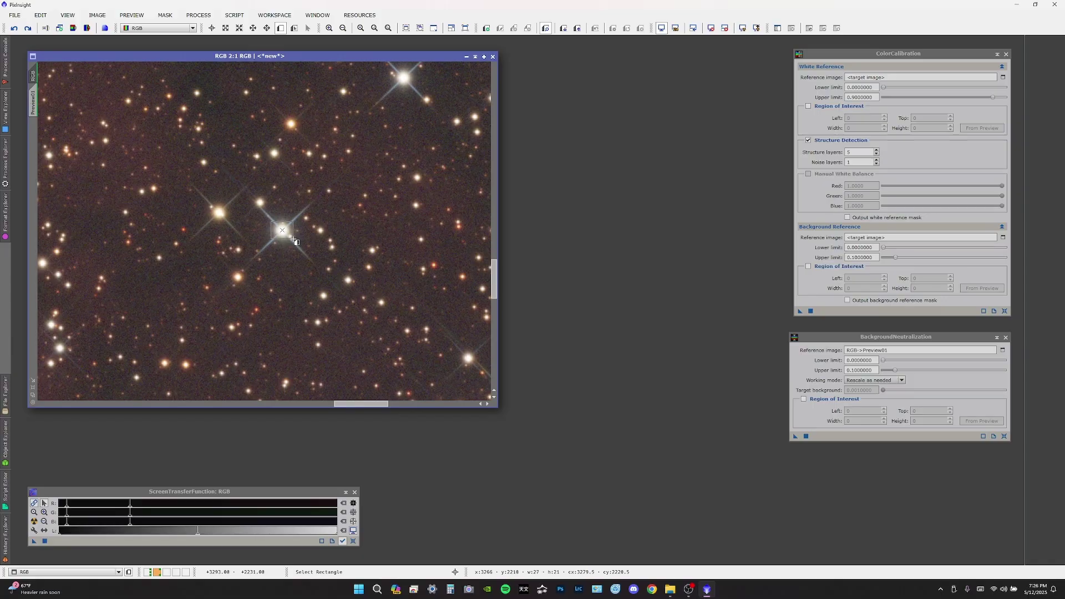
{"action": "mouse_move", "coordinate": [35, 136]}
{"action": "left_click_drag", "start_coordinate": [34, 136], "coordinate": [871, 80]}
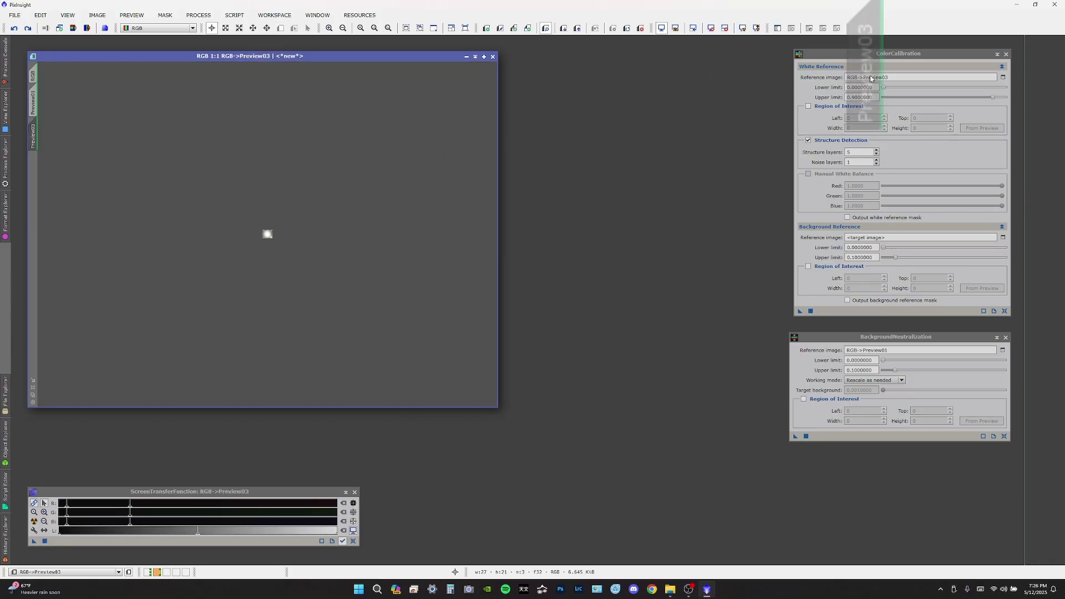
Step: Apply ColorCalibration to the full RGB image, inspect the star colors, and auto-stretch the screen display again with linked channels
{"action": "left_click", "coordinate": [33, 76]}
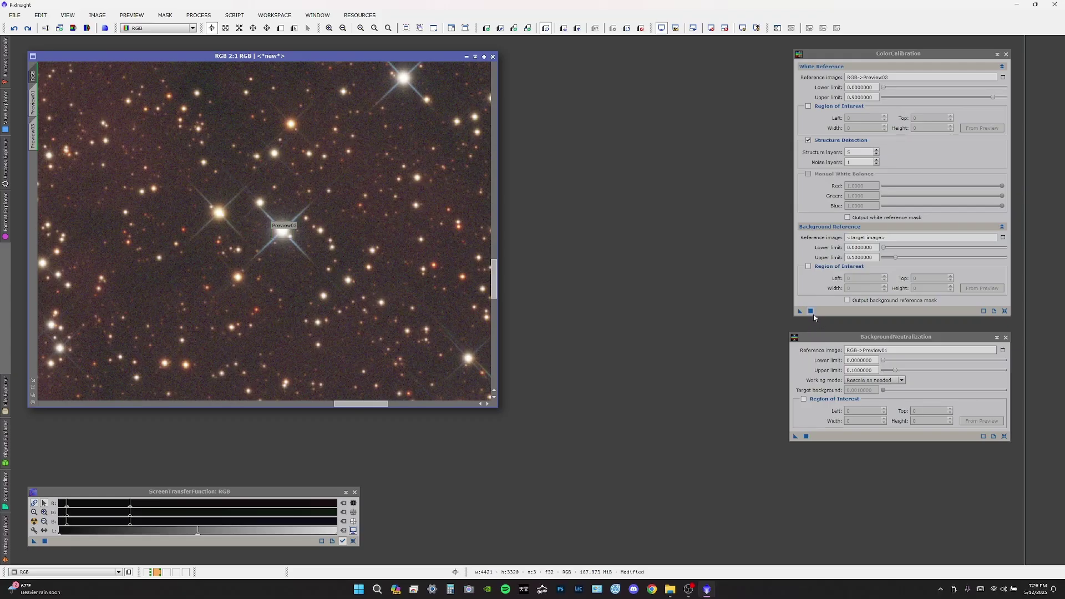
{"action": "left_click", "coordinate": [810, 311]}
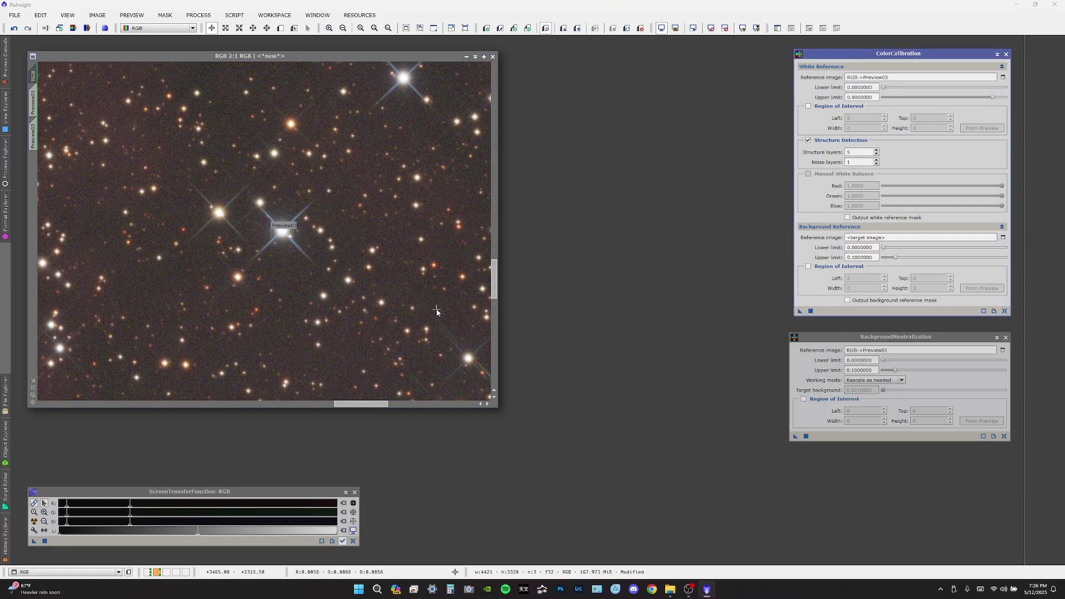
{"action": "scroll", "coordinate": [438, 303], "scroll_direction": "down", "scroll_amount": 1}
{"action": "scroll", "coordinate": [369, 269], "scroll_direction": "up", "scroll_amount": 2}
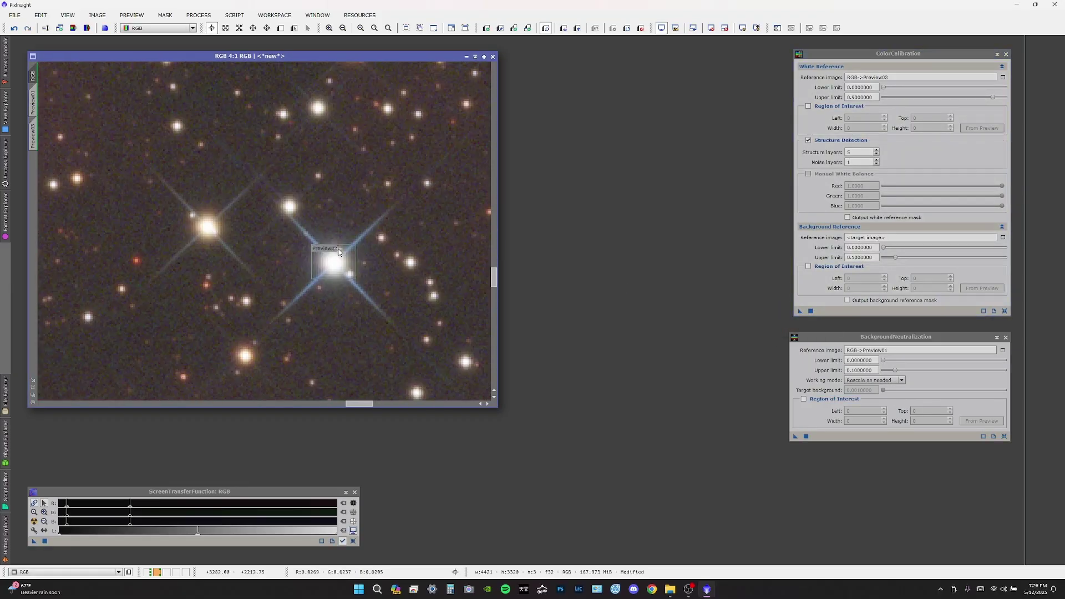
{"action": "scroll", "coordinate": [410, 300], "scroll_direction": "down", "scroll_amount": 6}
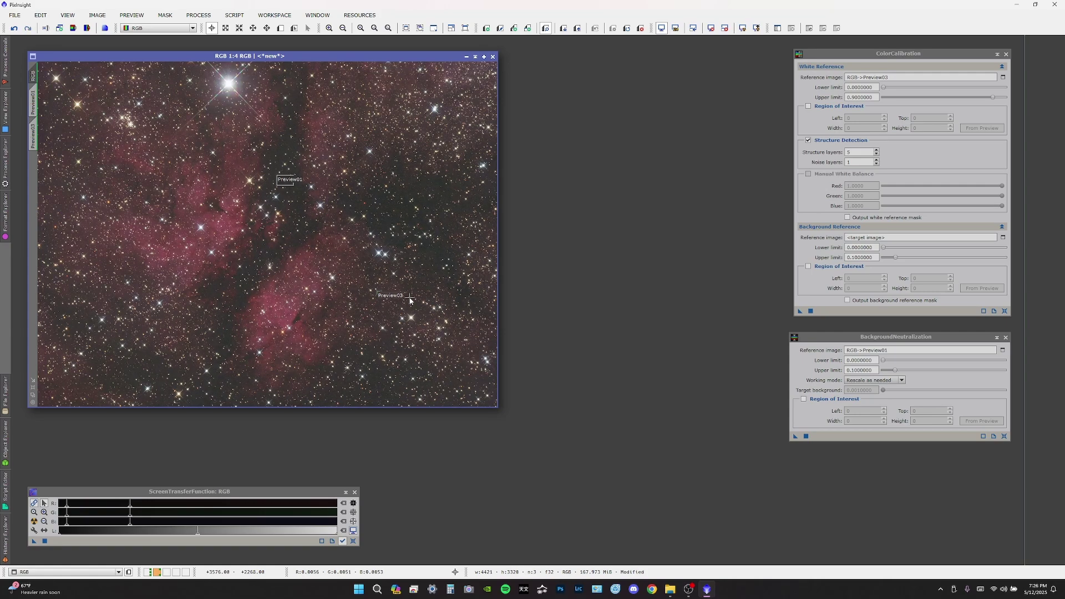
{"action": "left_click", "coordinate": [33, 522]}
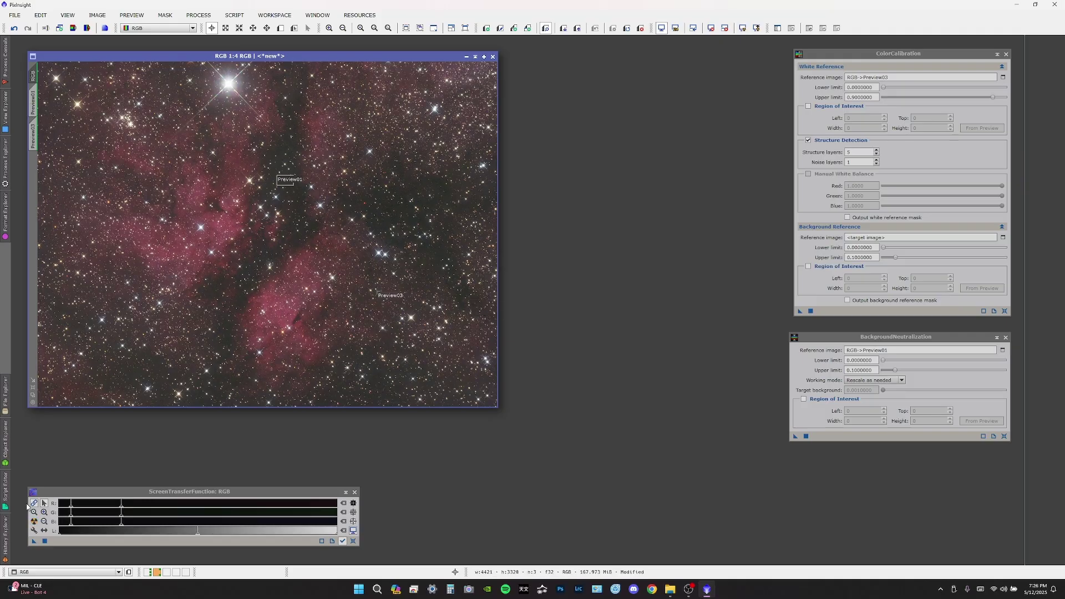
Step: Fine-tune the RGB image's screen stretch by channel, slightly lowering the red shadows and the green and blue midtones
{"action": "left_click", "coordinate": [77, 491]}
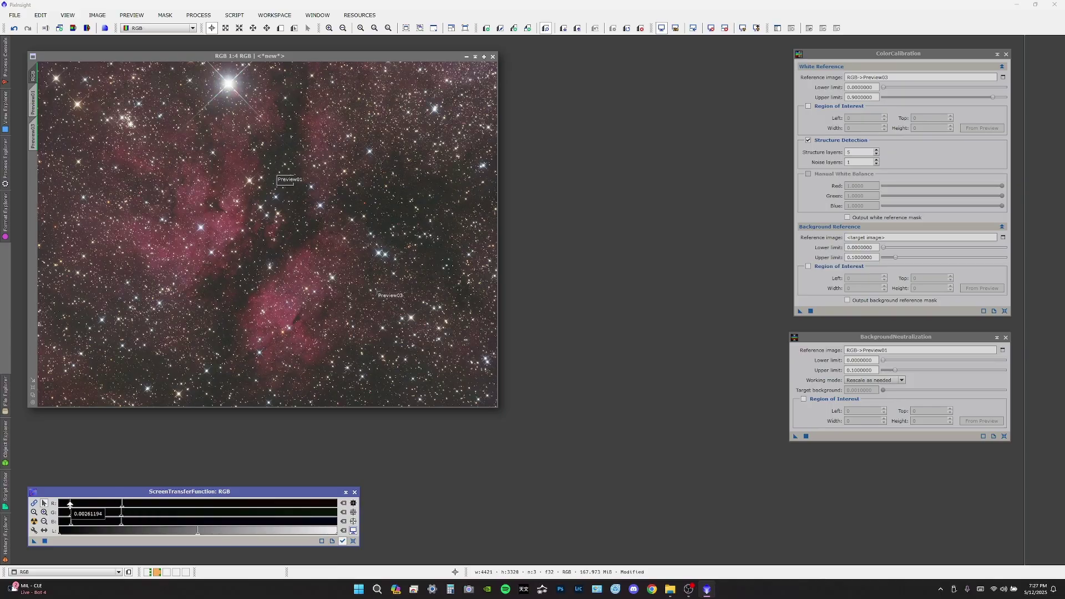
{"action": "left_click_drag", "start_coordinate": [71, 503], "coordinate": [117, 524]}
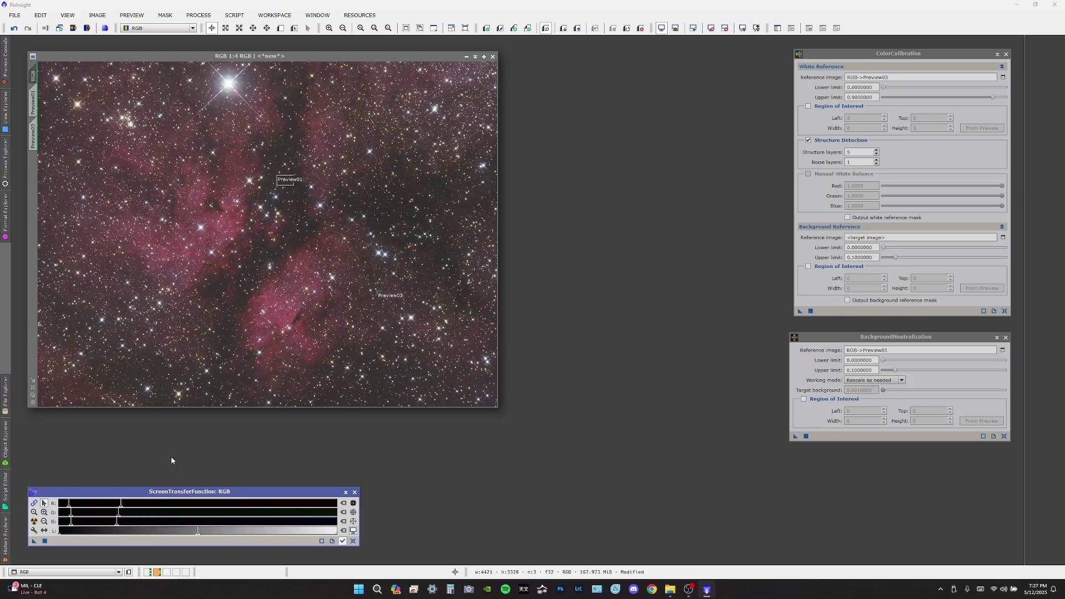